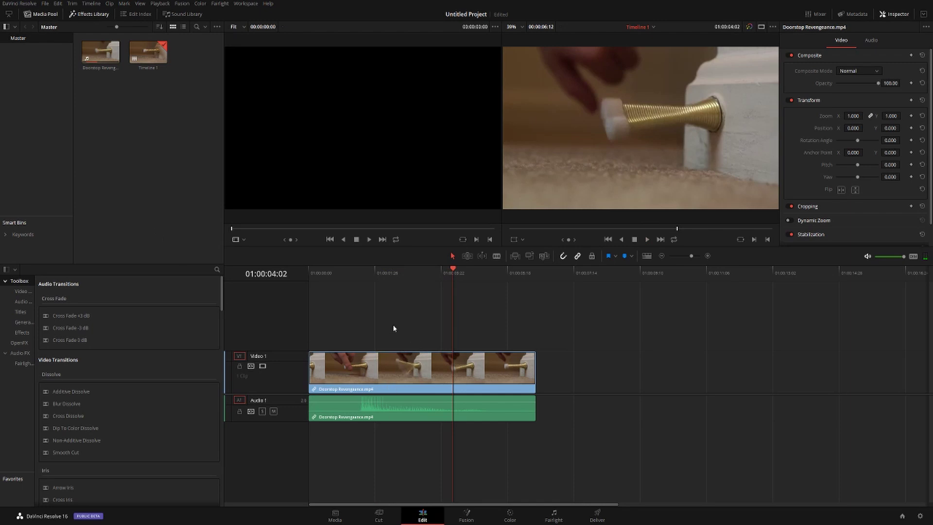
# Open the Doorstop Revengeance.mp4 timeline clip in Fusion and move its MediaIn1 and MediaOut1 nodes toward the middle of the node graph
pyautogui.click(393, 357)
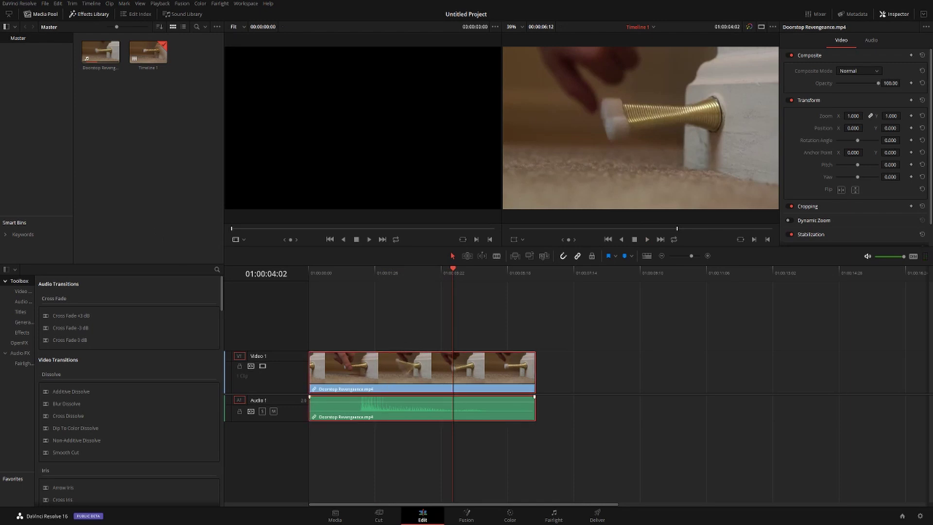
pyautogui.click(466, 514)
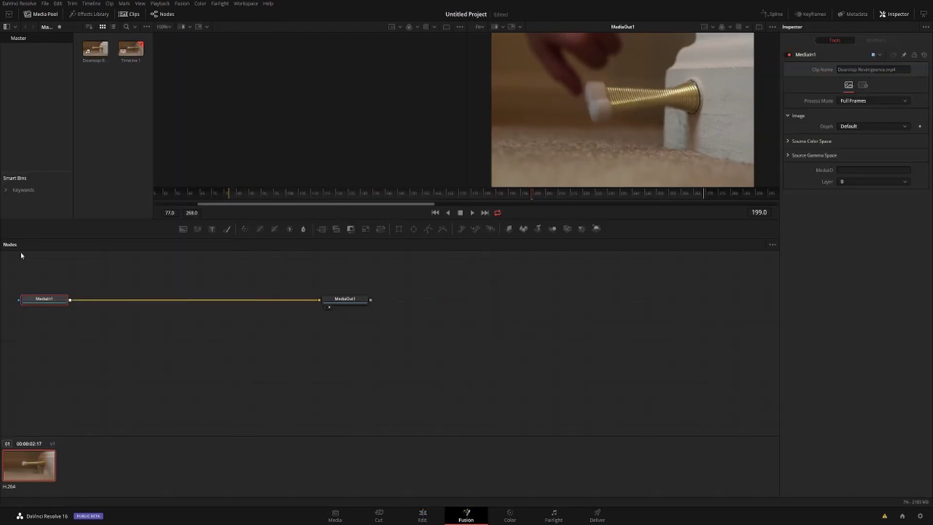
pyautogui.moveTo(20, 274); pyautogui.dragTo(306, 311)
pyautogui.moveTo(379, 308); pyautogui.dragTo(502, 344)
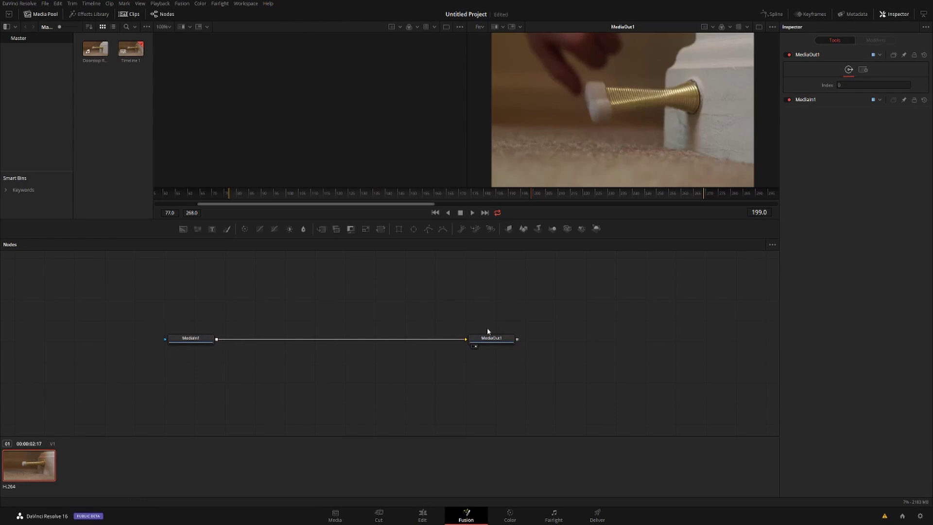
pyautogui.click(209, 342)
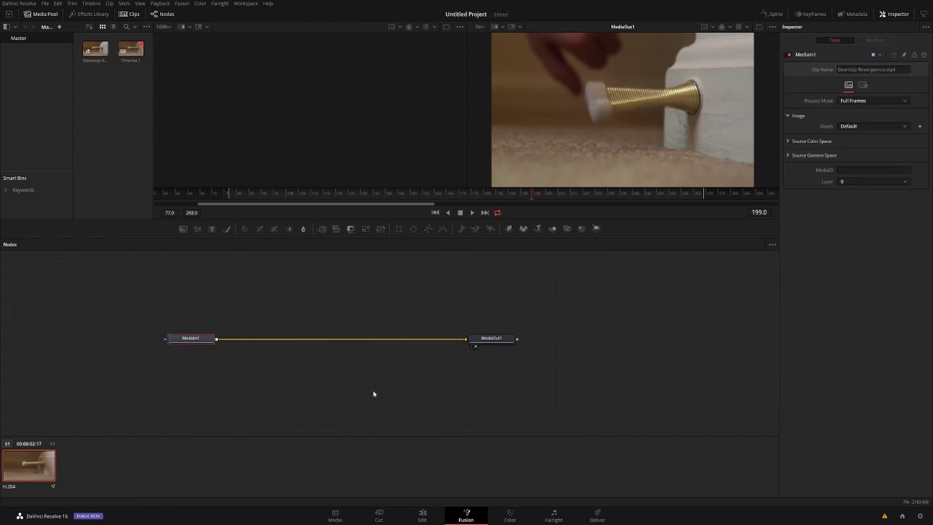
# Build an unattached node chain of Background, Paint and Soft Glow above the MediaIn1 node, deleting the duplicate Paint node
pyautogui.click(96, 397)
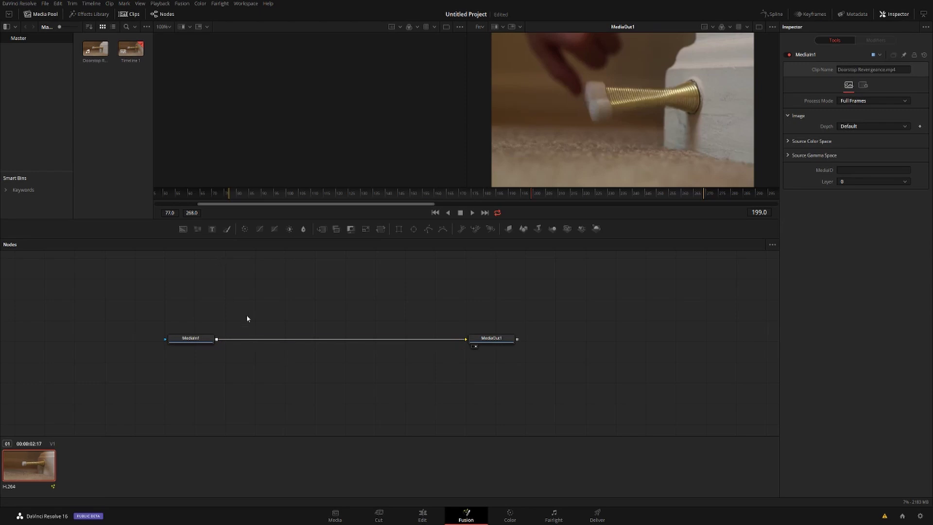
pyautogui.click(183, 229)
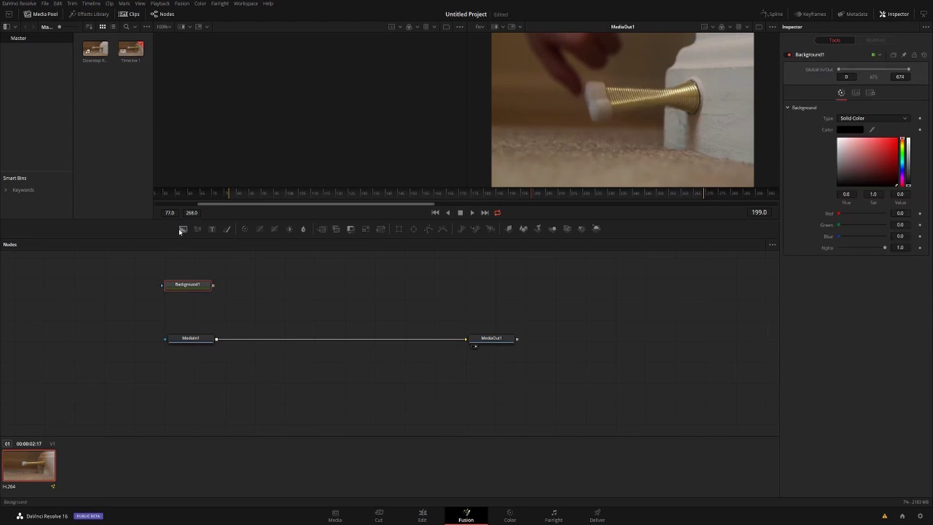
pyautogui.doubleClick(226, 233)
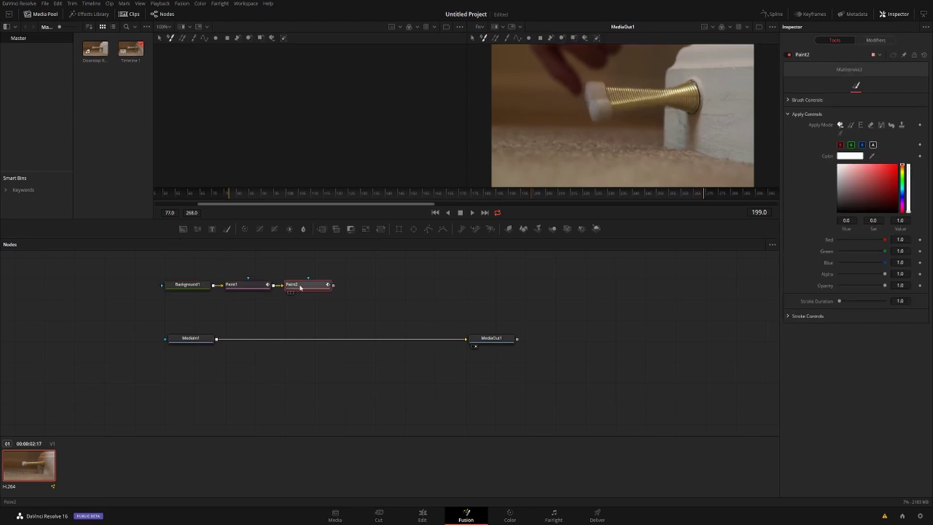
pyautogui.press('Delete')
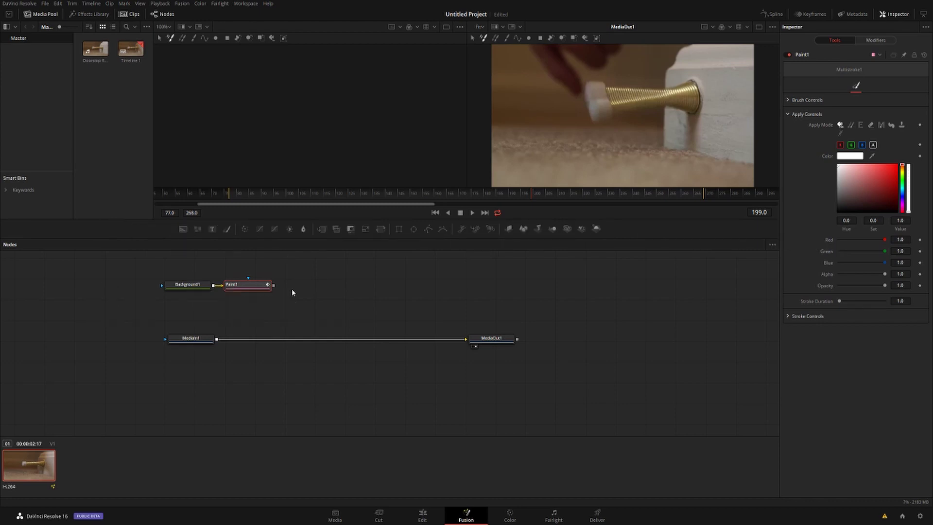
pyautogui.press('Return')
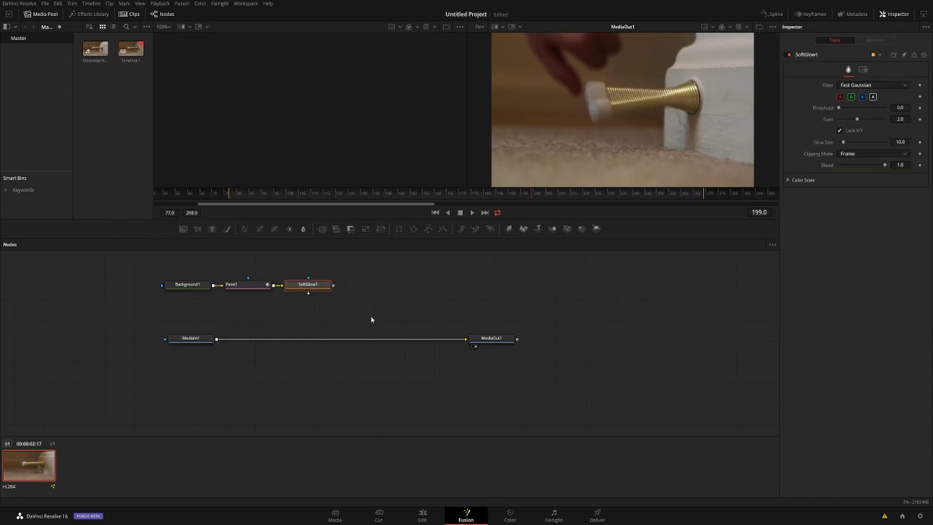
# Insert a Merge between MediaIn1 and MediaOut1 with SoftGlow1 as its foreground, and set Background1's alpha to 0.0
pyautogui.click(359, 305)
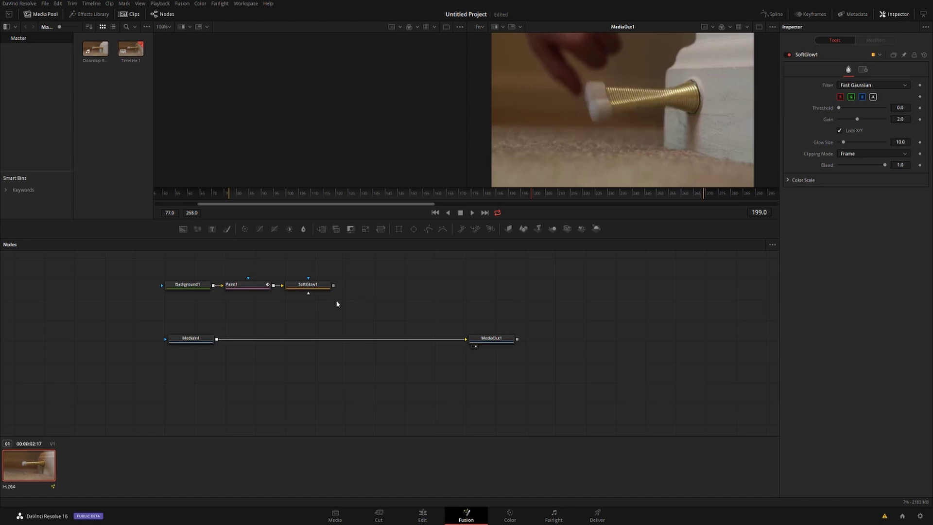
pyautogui.click(321, 230)
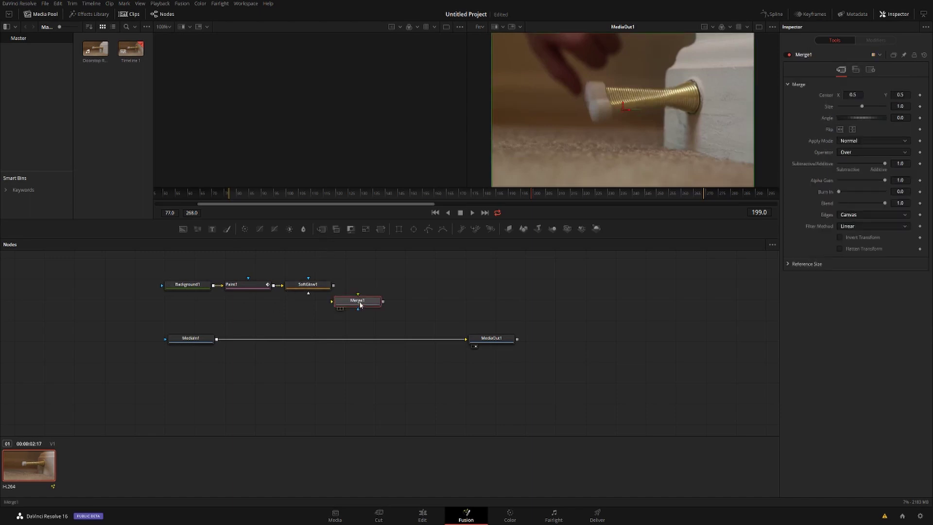
pyautogui.moveTo(360, 306); pyautogui.dragTo(342, 341)
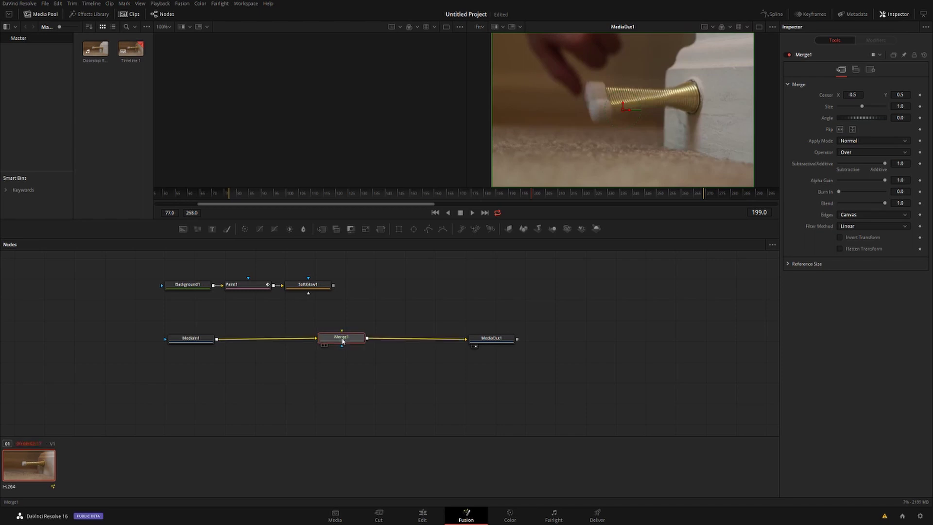
pyautogui.moveTo(343, 341)
pyautogui.mouseDown()
pyautogui.moveTo(346, 373)
pyautogui.moveTo(343, 335)
pyautogui.moveTo(326, 349)
pyautogui.moveTo(330, 334)
pyautogui.mouseUp()
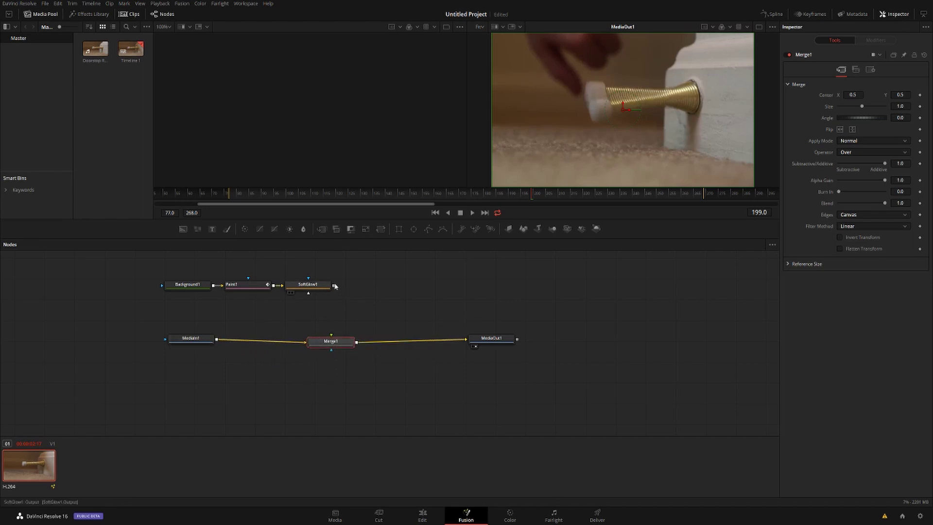
pyautogui.moveTo(334, 287); pyautogui.dragTo(339, 343)
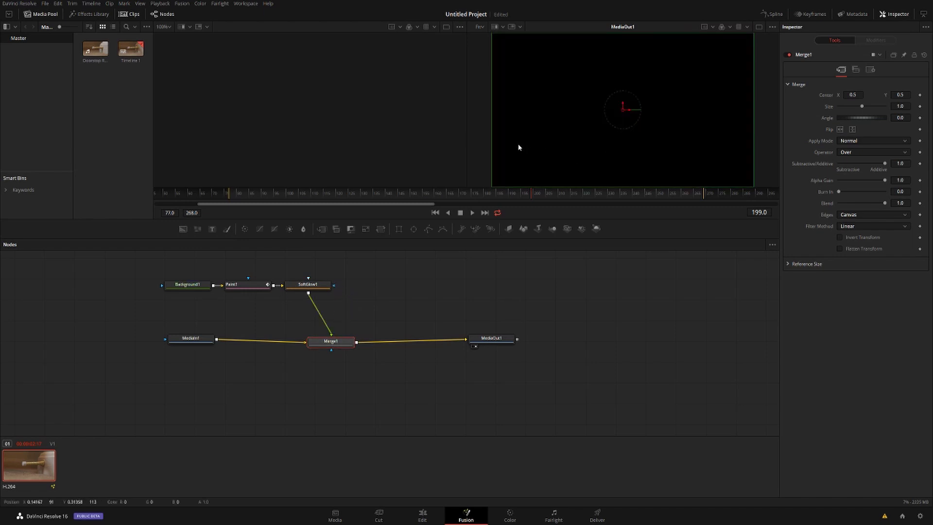
pyautogui.click(181, 287)
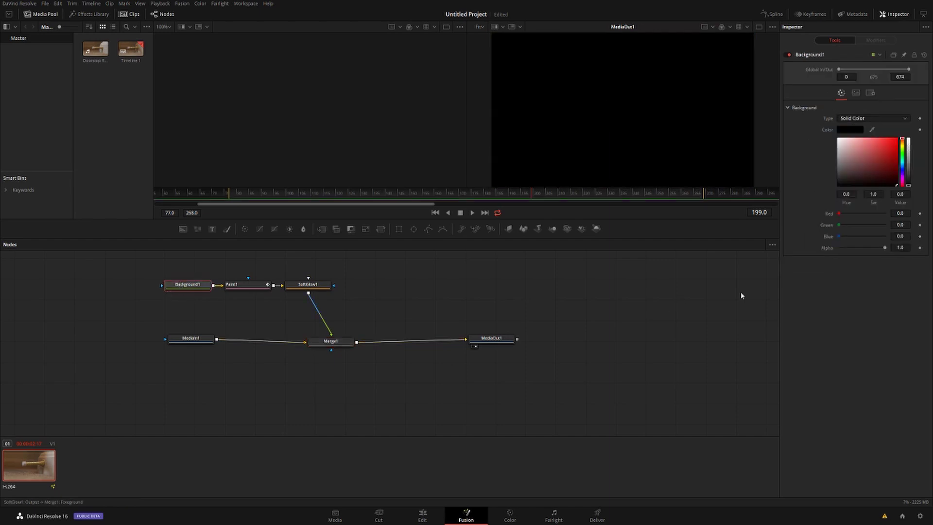
pyautogui.moveTo(885, 249); pyautogui.dragTo(825, 261)
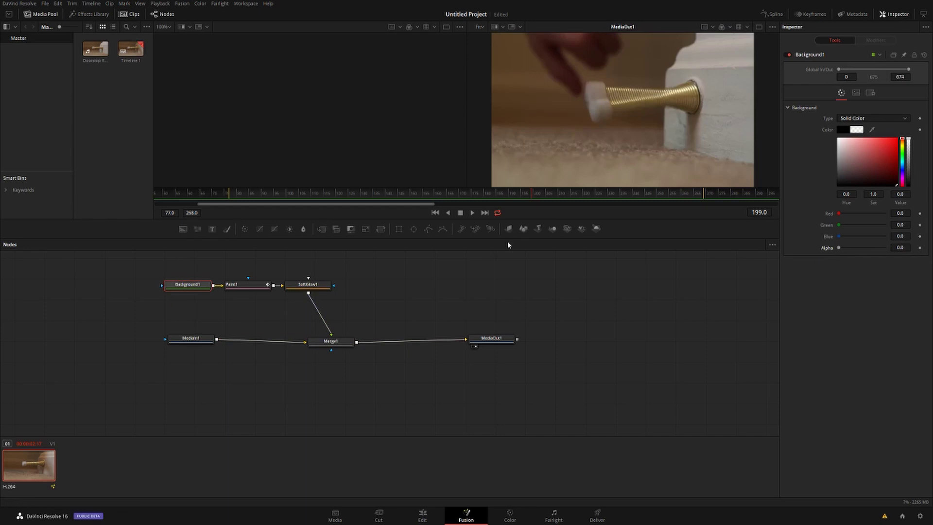
# Set Paint1's brush size to 0.0142, trying freehand strokes over the footage and undoing them
pyautogui.click(255, 287)
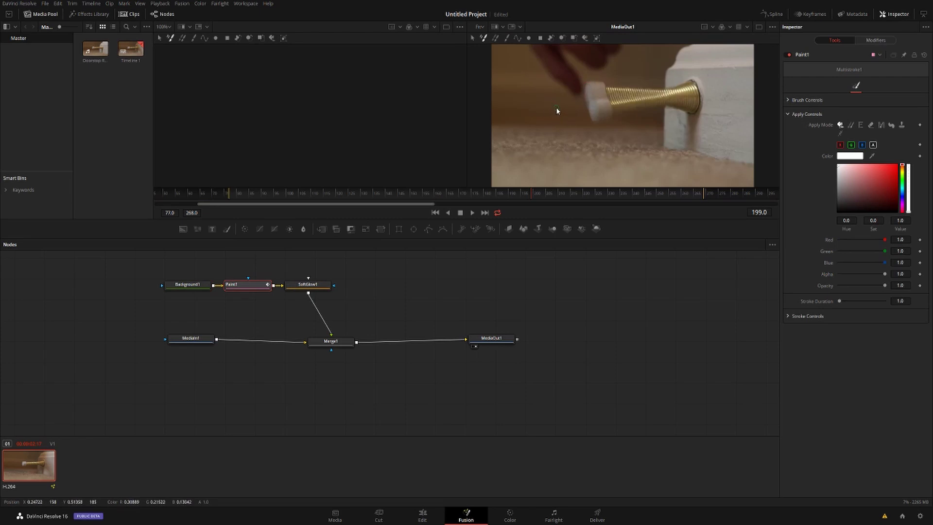
pyautogui.click(788, 100)
pyautogui.moveTo(851, 135); pyautogui.dragTo(884, 132)
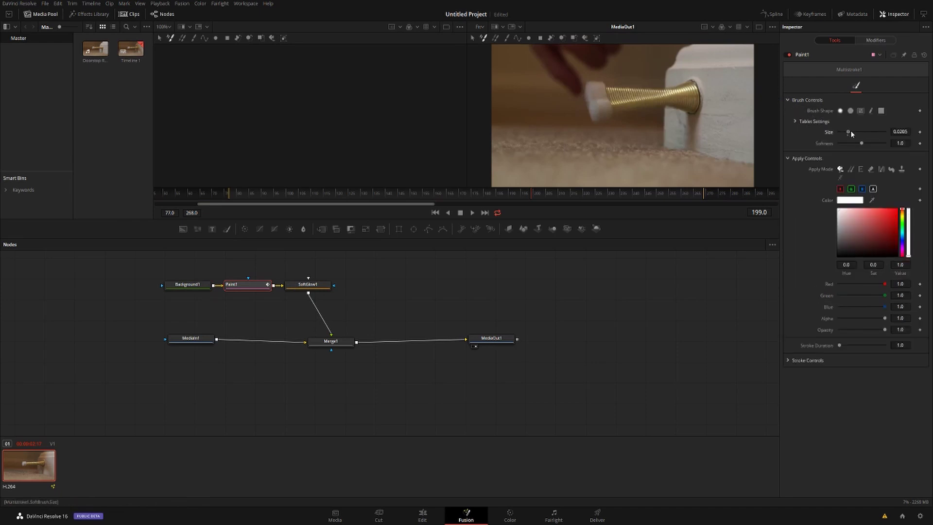
pyautogui.moveTo(611, 121)
pyautogui.mouseDown()
pyautogui.moveTo(606, 88)
pyautogui.moveTo(634, 105)
pyautogui.moveTo(613, 100)
pyautogui.mouseUp()
pyautogui.hotkey('ctrl', 'z')
pyautogui.moveTo(882, 136); pyautogui.dragTo(794, 128)
pyautogui.moveTo(849, 133); pyautogui.dragTo(846, 132)
pyautogui.moveTo(547, 82)
pyautogui.mouseDown()
pyautogui.moveTo(585, 130)
pyautogui.moveTo(683, 144)
pyautogui.mouseUp()
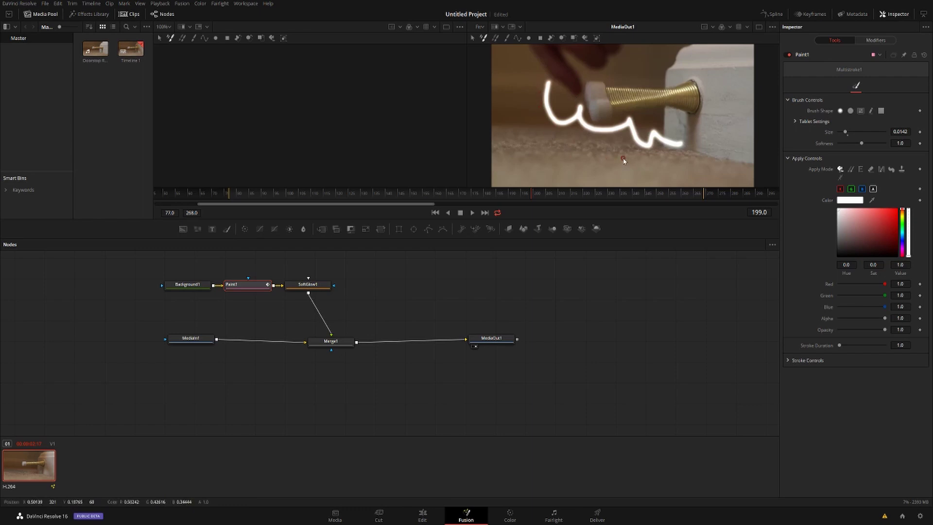
pyautogui.hotkey('ctrl', 'z')
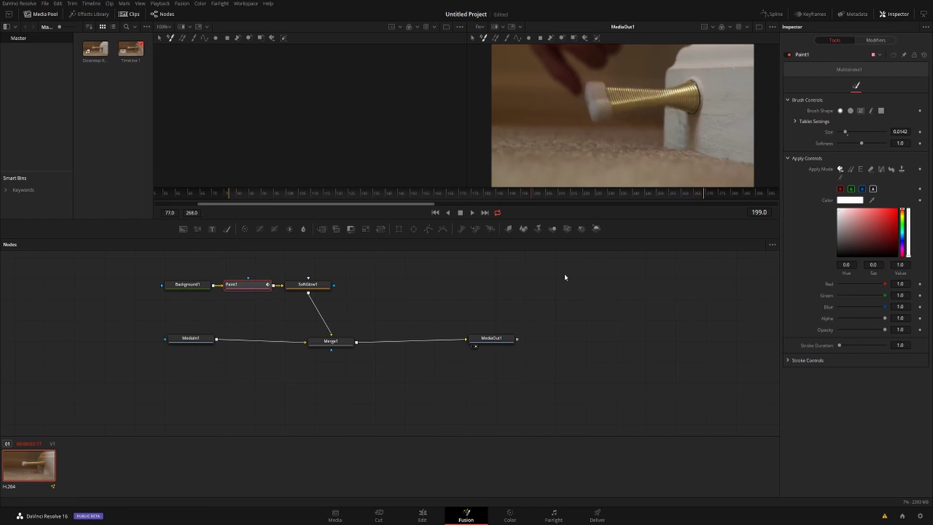
# Set SoftGlow1's Green Scale to 0.457 and paint a short curved test stroke with Paint1 below the doorstop's tip
pyautogui.click(296, 285)
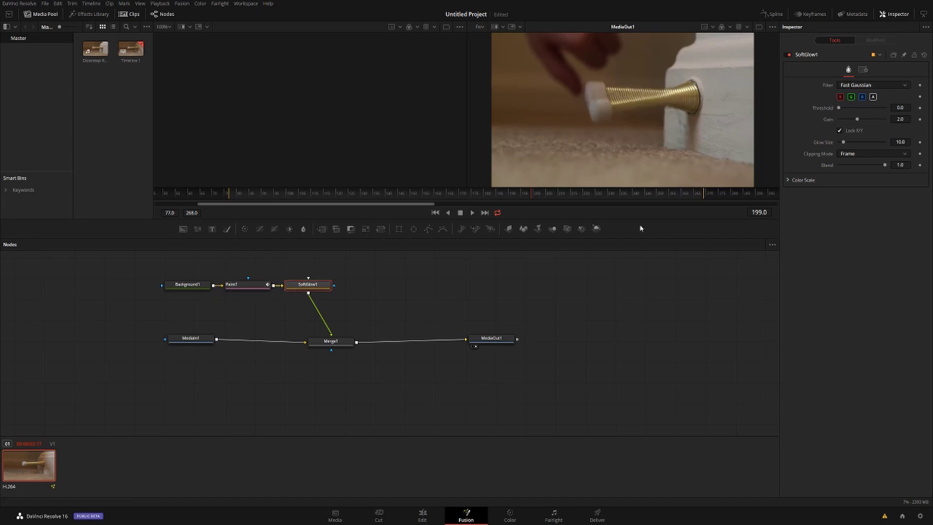
pyautogui.click(788, 180)
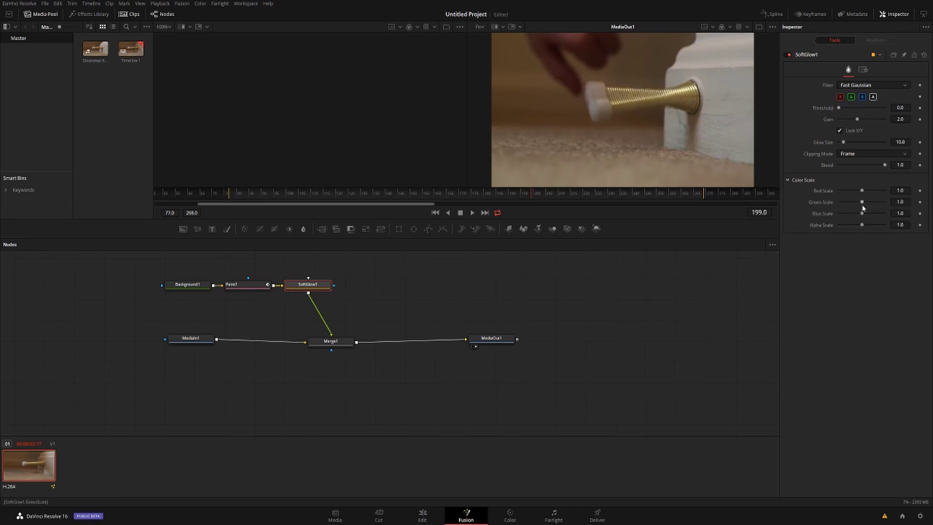
pyautogui.moveTo(863, 201); pyautogui.dragTo(849, 202)
pyautogui.click(249, 288)
pyautogui.moveTo(579, 108); pyautogui.dragTo(598, 138)
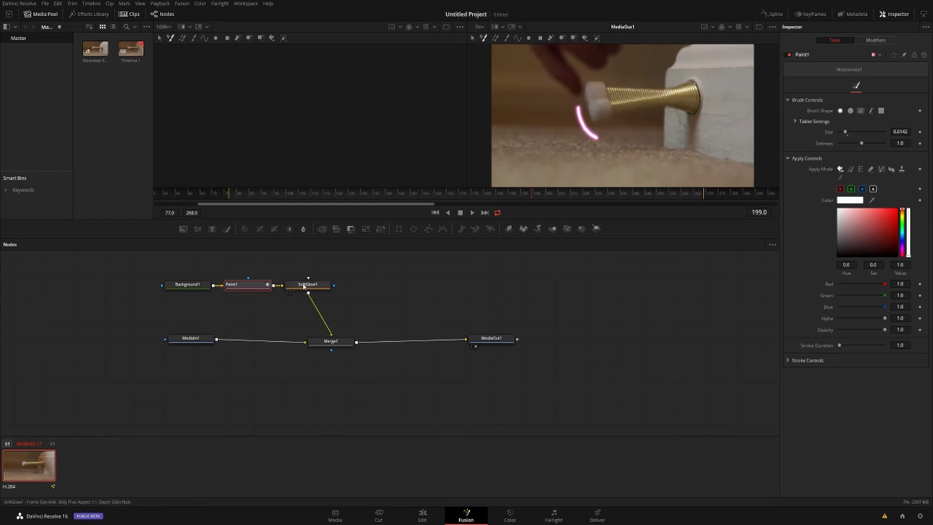
# Try a Red Scale of 1.197 and a Green Scale of 0.898 on SoftGlow1, and reset both to 1.0
pyautogui.click(620, 316)
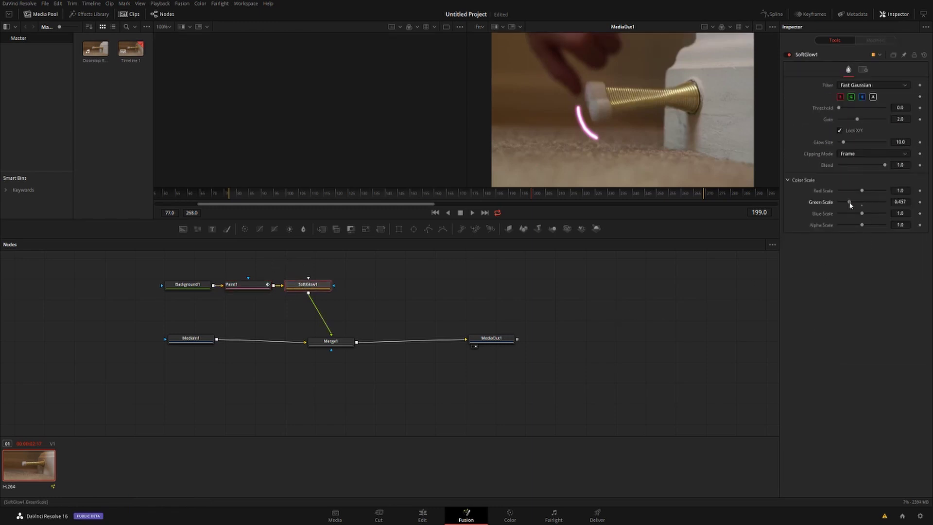
pyautogui.moveTo(850, 202)
pyautogui.mouseDown()
pyautogui.moveTo(877, 203)
pyautogui.moveTo(848, 203)
pyautogui.moveTo(848, 191)
pyautogui.moveTo(866, 190)
pyautogui.moveTo(863, 203)
pyautogui.mouseUp()
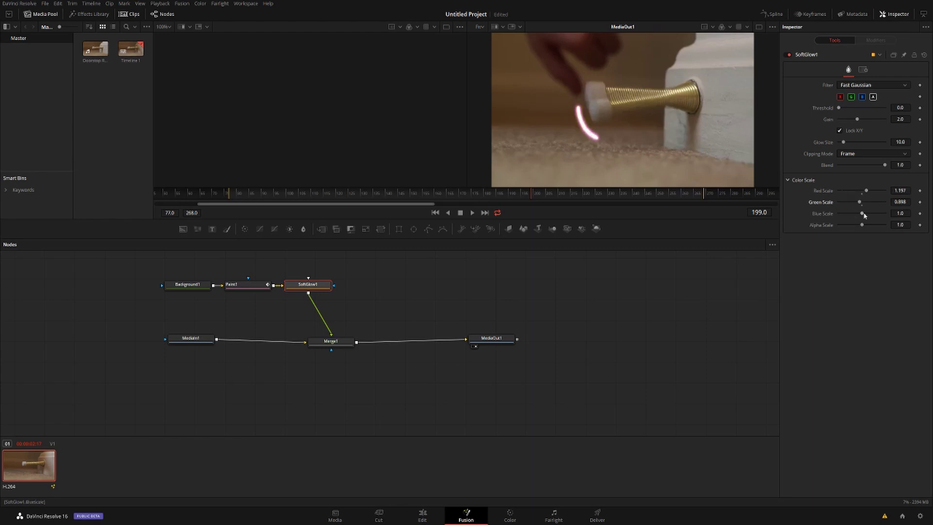
pyautogui.doubleClick(866, 190)
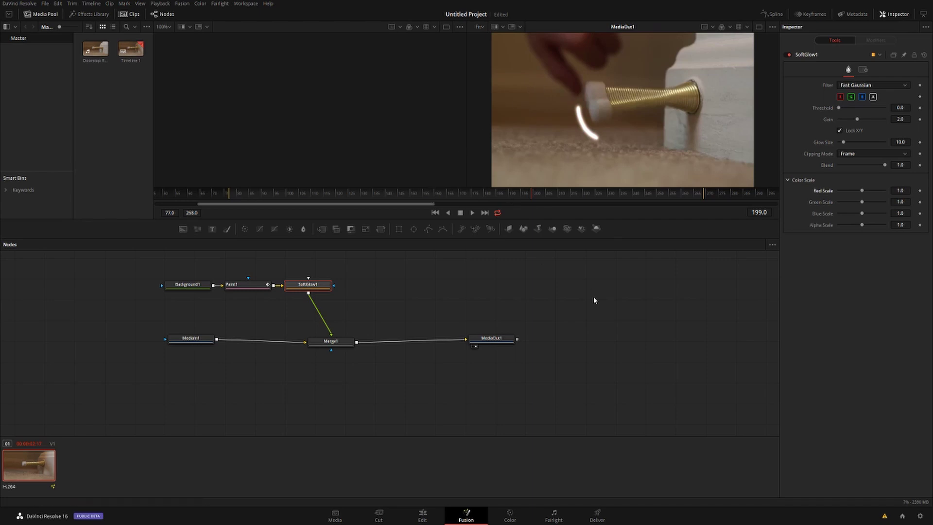
# With Paint1, paint a long curved stroke on frame 119 from the white door frame over the spring to the doorstop's tip
pyautogui.click(250, 290)
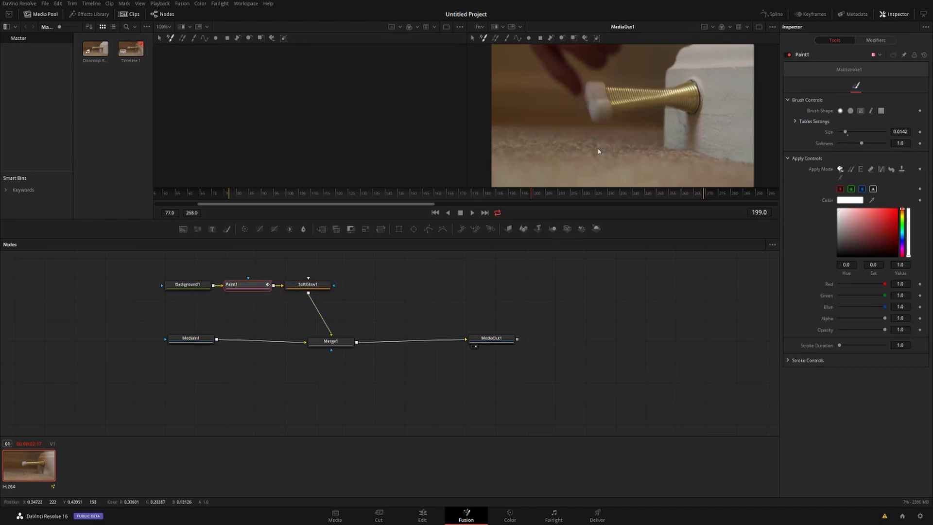
pyautogui.press('Left')
pyautogui.press('j')
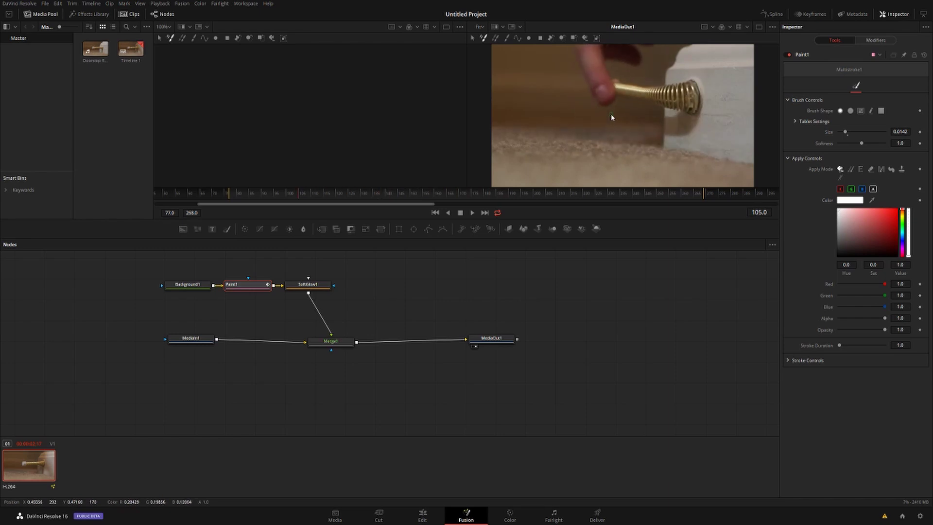
pyautogui.press('l')
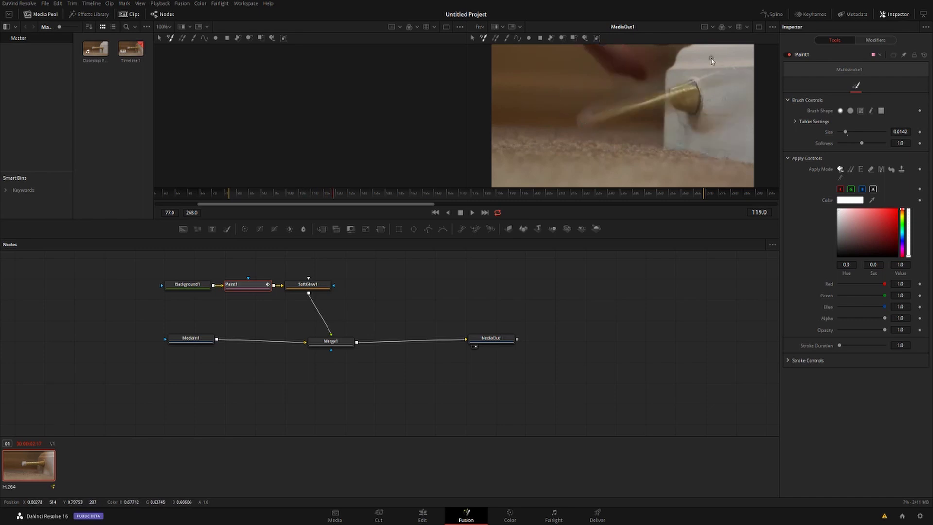
pyautogui.moveTo(741, 65)
pyautogui.mouseDown()
pyautogui.moveTo(669, 74)
pyautogui.moveTo(603, 99)
pyautogui.moveTo(578, 130)
pyautogui.mouseUp()
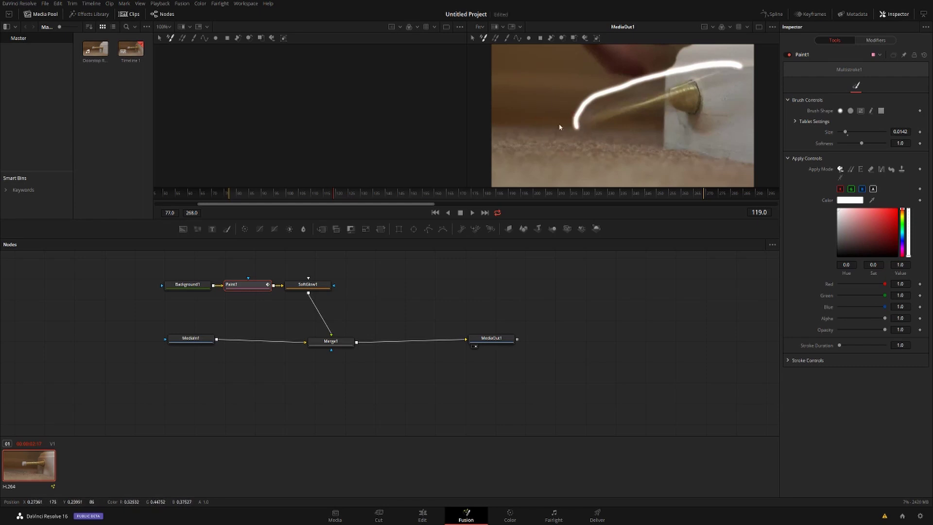
# Compare with frame 119 and paint freehand strokes on frame 120 around the doorstop's motion blur
pyautogui.press('Right')
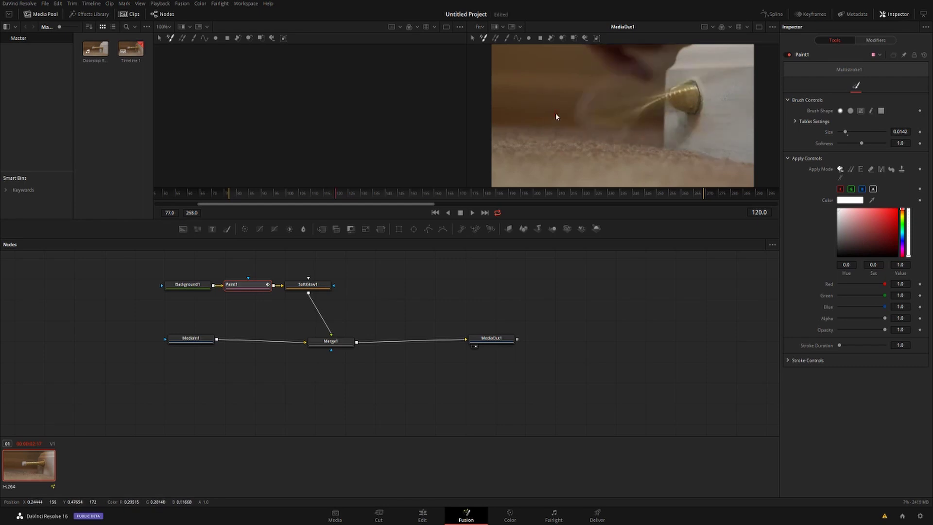
pyautogui.press('Left')
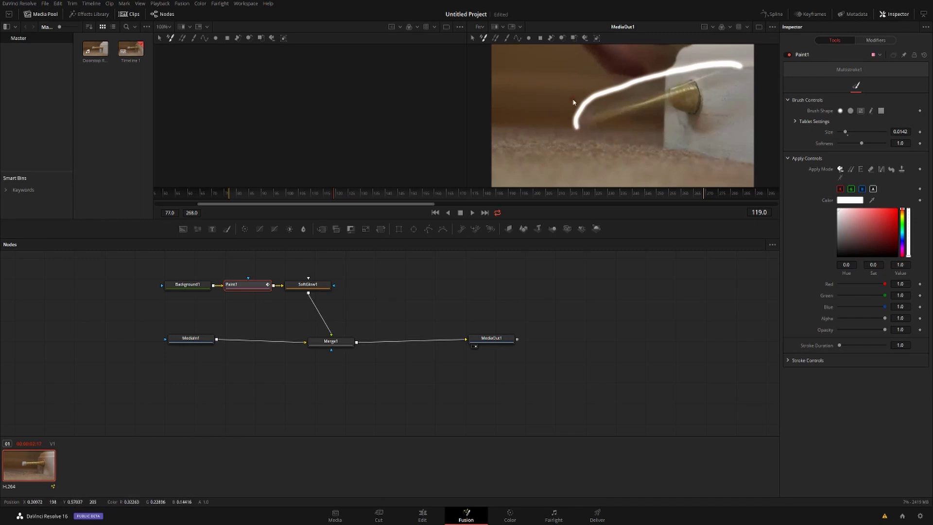
pyautogui.press('Right')
pyautogui.moveTo(685, 51)
pyautogui.mouseDown()
pyautogui.moveTo(625, 64)
pyautogui.moveTo(590, 93)
pyautogui.mouseUp()
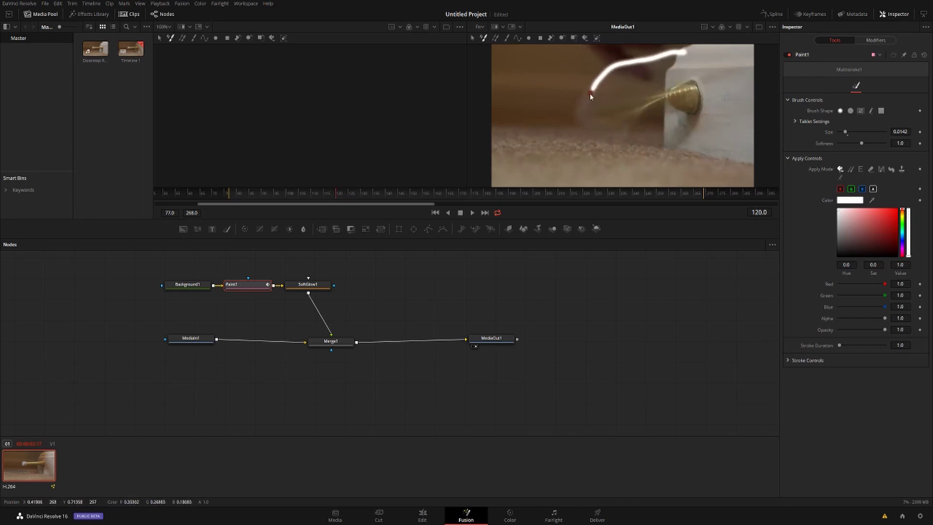
pyautogui.moveTo(613, 141)
pyautogui.mouseDown()
pyautogui.moveTo(663, 113)
pyautogui.moveTo(701, 103)
pyautogui.moveTo(690, 81)
pyautogui.moveTo(666, 83)
pyautogui.moveTo(673, 55)
pyautogui.mouseUp()
# Try a freehand stroke on frame 121 from the blurred tip toward the doorstop's base, and undo it
pyautogui.press('Right')
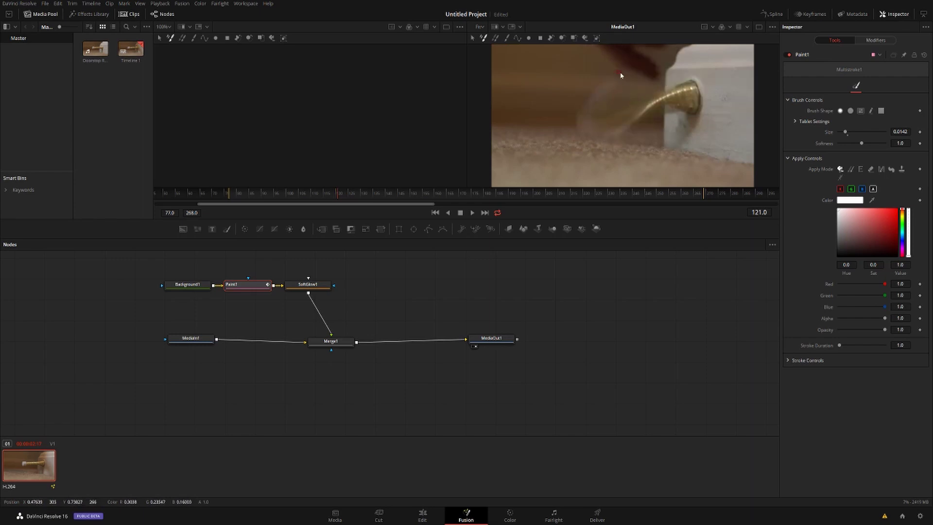
pyautogui.moveTo(618, 73)
pyautogui.mouseDown()
pyautogui.moveTo(684, 89)
pyautogui.moveTo(619, 94)
pyautogui.moveTo(607, 80)
pyautogui.moveTo(592, 120)
pyautogui.moveTo(614, 140)
pyautogui.moveTo(625, 120)
pyautogui.moveTo(618, 111)
pyautogui.moveTo(683, 110)
pyautogui.mouseUp()
pyautogui.hotkey('ctrl', 'z')
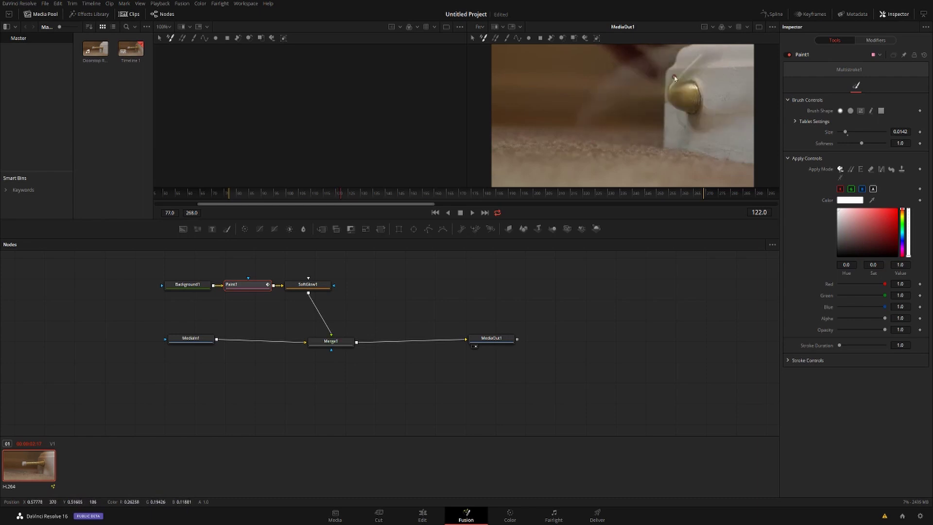
# Paint a freehand outline around the doorstop's motion on frame 122, and curved strokes around its blurred tip on the frames through 125
pyautogui.moveTo(579, 125)
pyautogui.mouseDown()
pyautogui.moveTo(613, 73)
pyautogui.moveTo(693, 42)
pyautogui.mouseUp()
pyautogui.moveTo(592, 133)
pyautogui.mouseDown()
pyautogui.moveTo(683, 114)
pyautogui.moveTo(703, 95)
pyautogui.moveTo(683, 75)
pyautogui.moveTo(692, 44)
pyautogui.mouseUp()
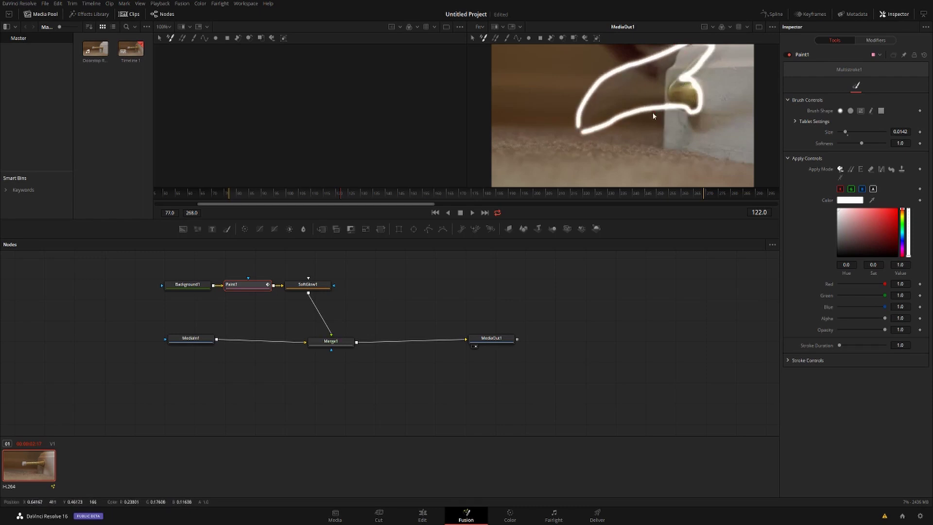
pyautogui.press('Right')
pyautogui.moveTo(578, 109)
pyautogui.mouseDown()
pyautogui.moveTo(584, 128)
pyautogui.moveTo(606, 140)
pyautogui.moveTo(627, 124)
pyautogui.moveTo(691, 110)
pyautogui.moveTo(697, 83)
pyautogui.moveTo(679, 81)
pyautogui.moveTo(654, 97)
pyautogui.moveTo(580, 105)
pyautogui.moveTo(629, 68)
pyautogui.moveTo(711, 47)
pyautogui.moveTo(599, 94)
pyautogui.moveTo(587, 112)
pyautogui.moveTo(599, 129)
pyautogui.mouseUp()
pyautogui.press('Right')
pyautogui.press('Right')
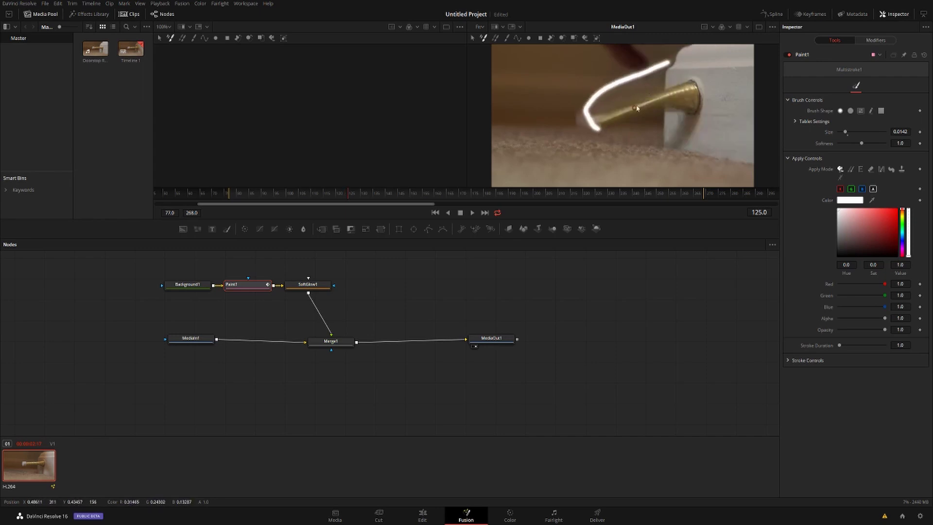
# Paint a short curved stroke above the doorstop's tip on frame 126, and another freehand stroke on the following frame
pyautogui.press('Right')
pyautogui.moveTo(641, 74); pyautogui.dragTo(612, 85)
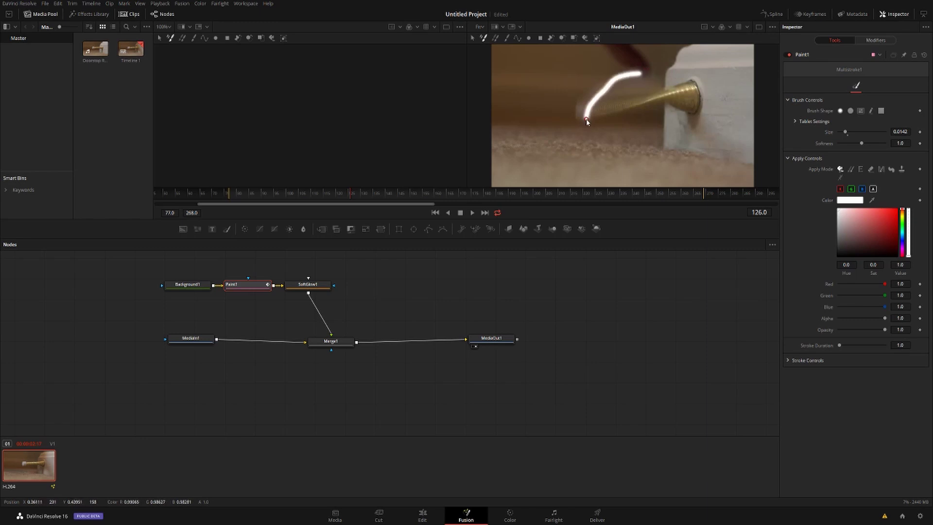
pyautogui.press('Right')
pyautogui.moveTo(663, 73)
pyautogui.mouseDown()
pyautogui.moveTo(604, 95)
pyautogui.moveTo(584, 115)
pyautogui.moveTo(593, 115)
pyautogui.moveTo(587, 100)
pyautogui.moveTo(601, 86)
pyautogui.moveTo(588, 115)
pyautogui.moveTo(693, 88)
pyautogui.moveTo(587, 112)
pyautogui.moveTo(610, 105)
pyautogui.moveTo(619, 87)
pyautogui.moveTo(671, 85)
pyautogui.moveTo(640, 107)
pyautogui.moveTo(661, 106)
pyautogui.moveTo(643, 107)
pyautogui.mouseUp()
# Continue painting motion arcs up to frame 131, nesting progressively shorter curves there from the doorstop's tip toward the spring's base
pyautogui.press('Right')
pyautogui.press('Right')
pyautogui.moveTo(583, 97)
pyautogui.mouseDown()
pyautogui.moveTo(664, 92)
pyautogui.moveTo(586, 108)
pyautogui.moveTo(656, 97)
pyautogui.moveTo(592, 95)
pyautogui.moveTo(643, 122)
pyautogui.mouseUp()
pyautogui.press('Right')
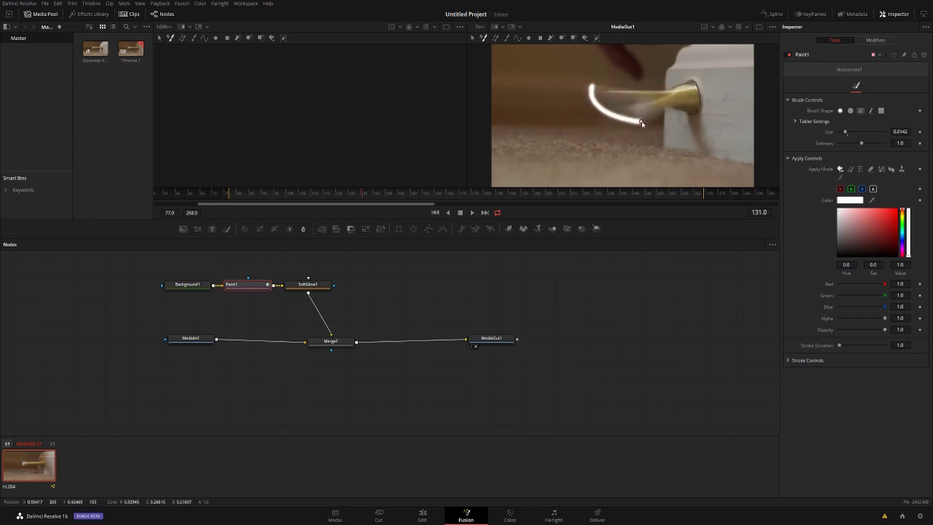
pyautogui.moveTo(611, 86); pyautogui.dragTo(651, 112)
pyautogui.moveTo(636, 90); pyautogui.dragTo(652, 104)
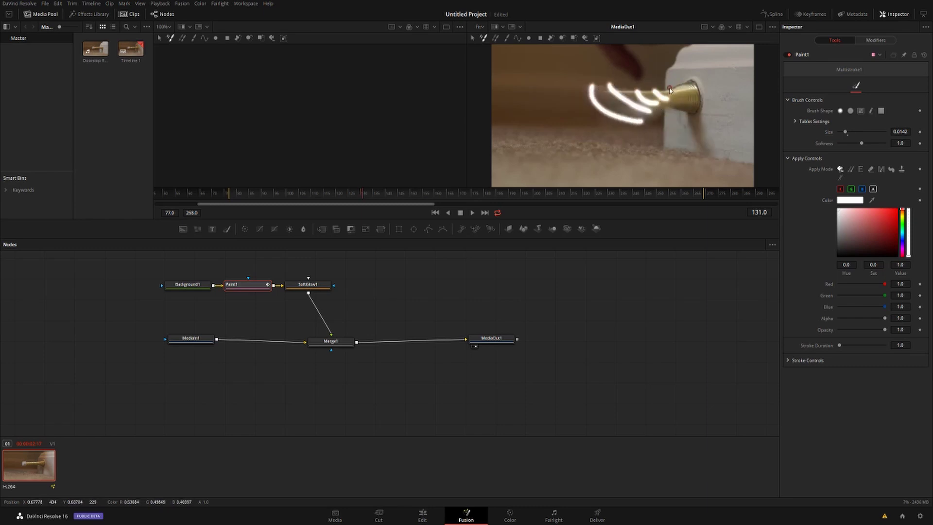
# Return to frame 90 and play back the painted animation over the doorstop footage, stopping at frame 173
pyautogui.press('space')
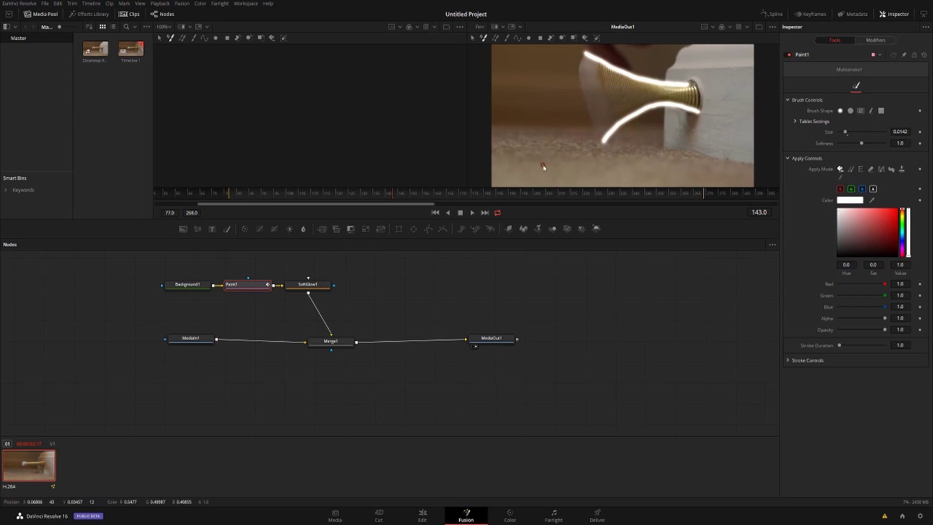
pyautogui.click(288, 194)
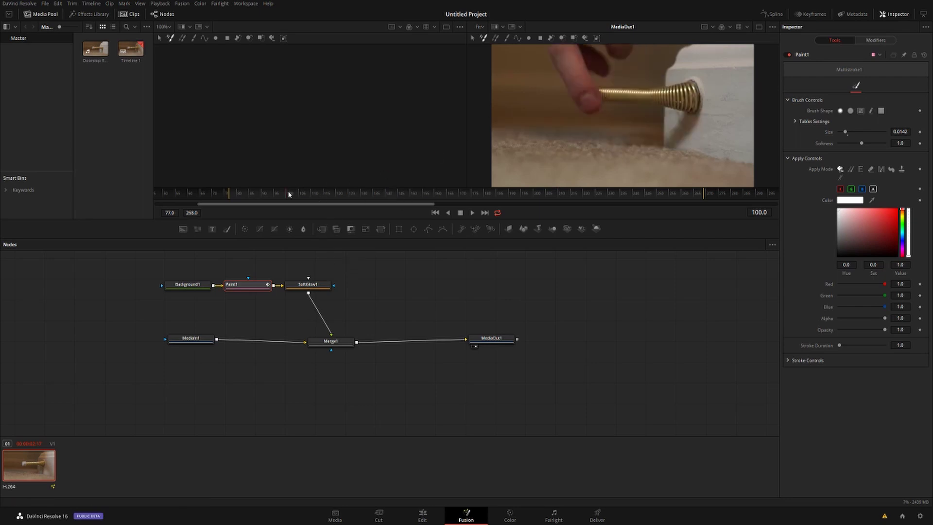
pyautogui.click(263, 193)
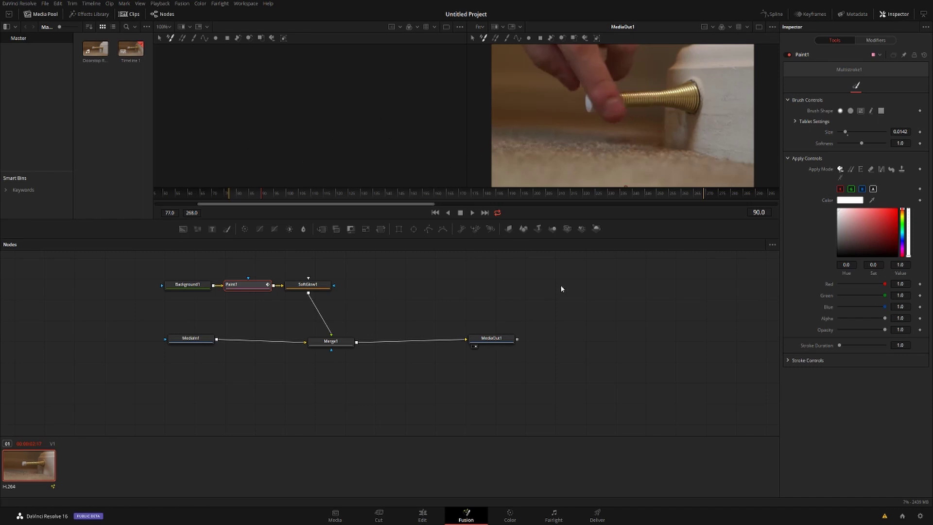
pyautogui.press('space')
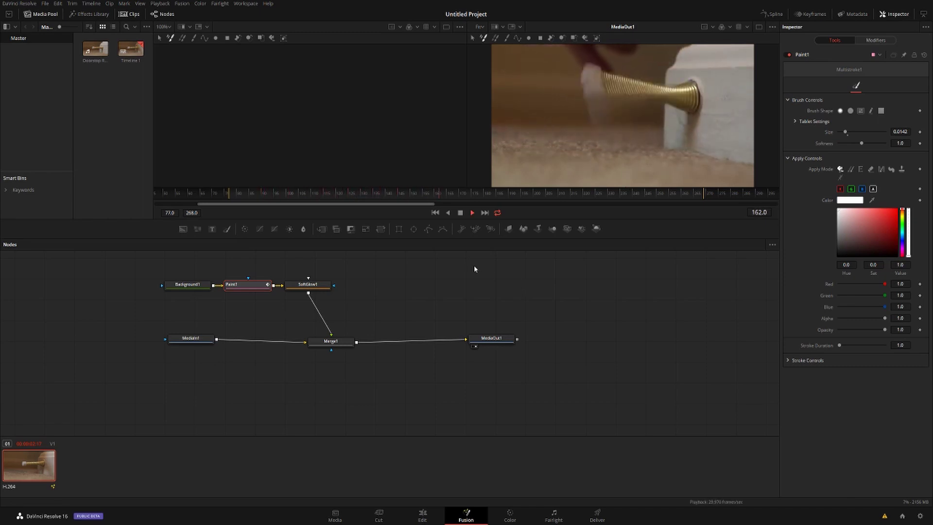
pyautogui.press('space')
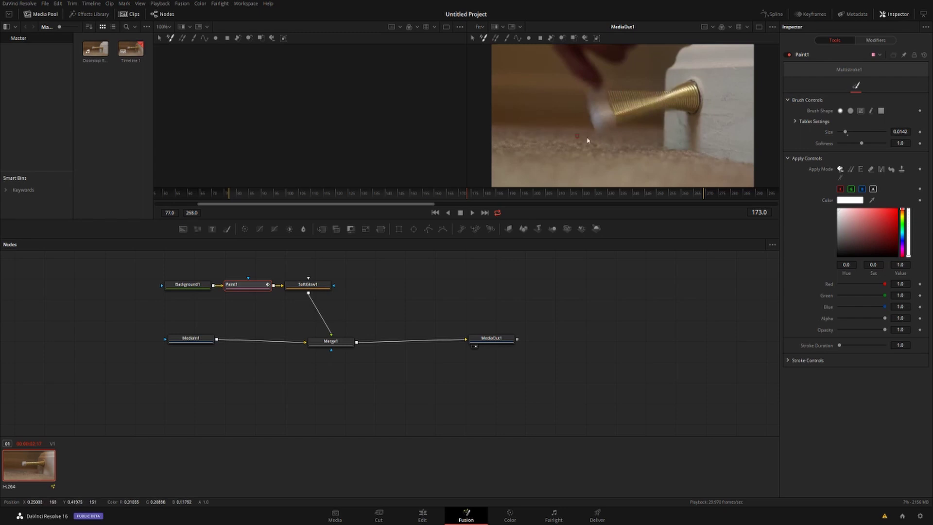